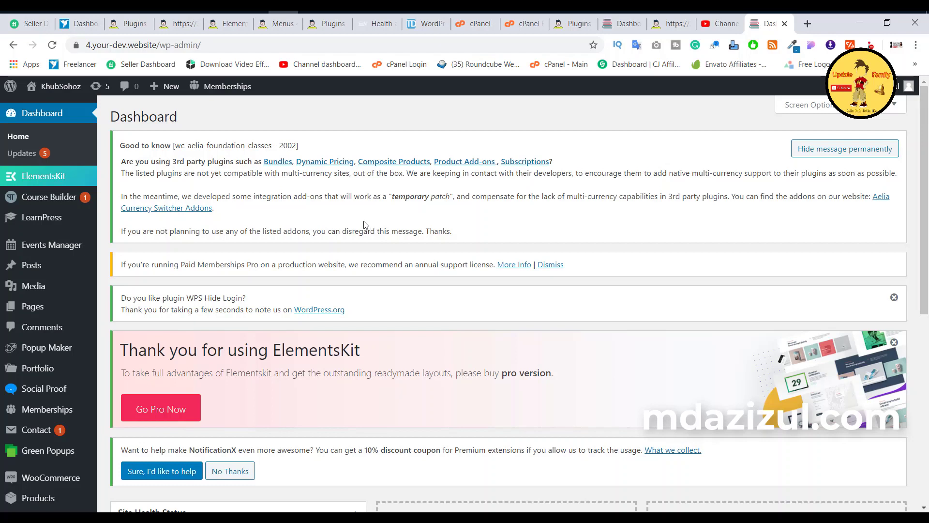
# Open the WordPress Installed Plugins list in a new browser tab from the Plugins menu
pyautogui.scroll(-2, 104, 296)
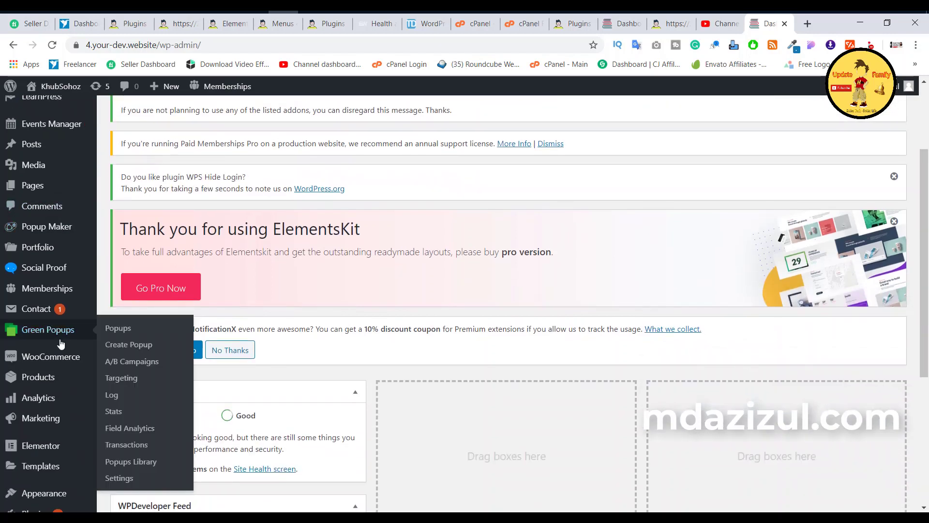
pyautogui.scroll(-3, 62, 342)
pyautogui.moveTo(39, 393)
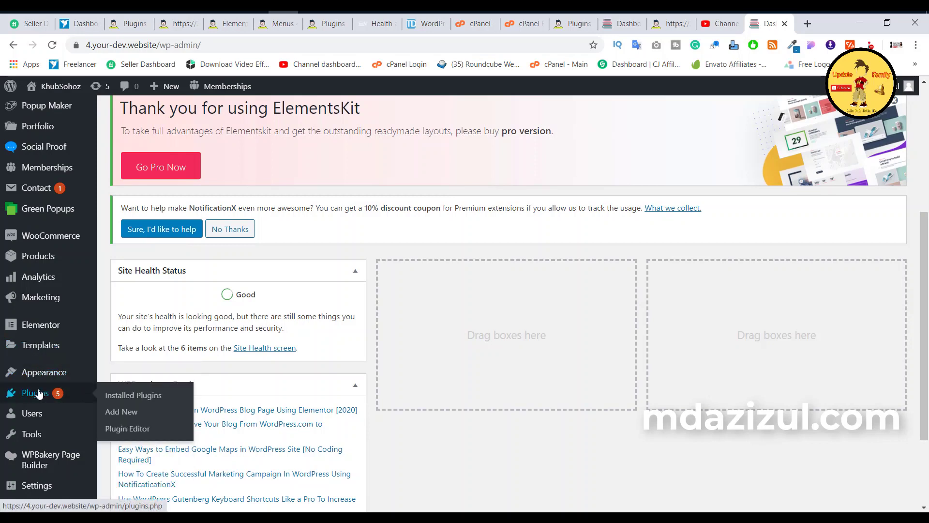
pyautogui.rightClick(118, 396)
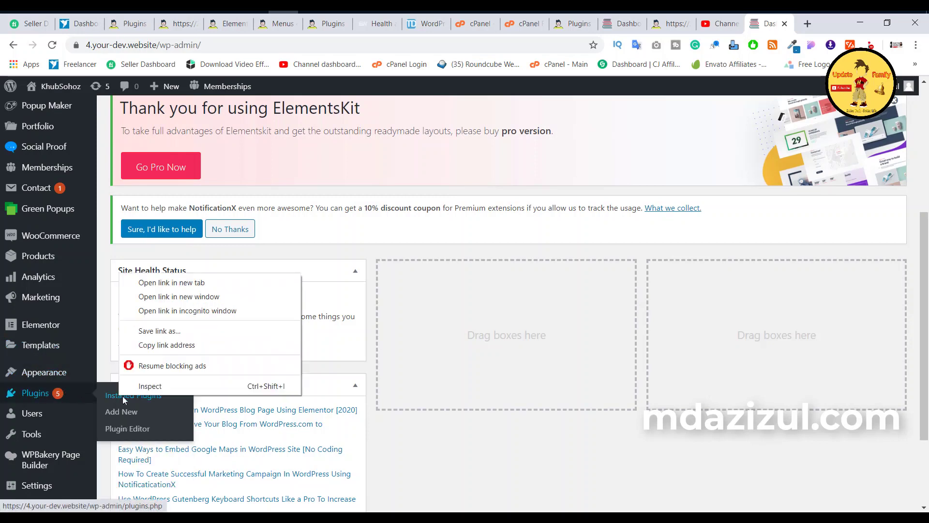
pyautogui.click(185, 285)
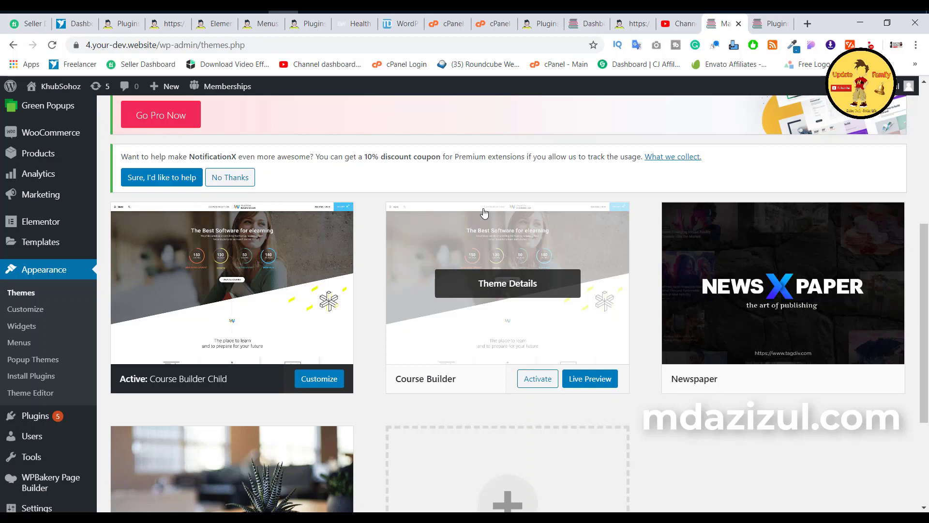
# Find the Slider Revolution plugin in the Installed Plugins list
pyautogui.click(774, 23)
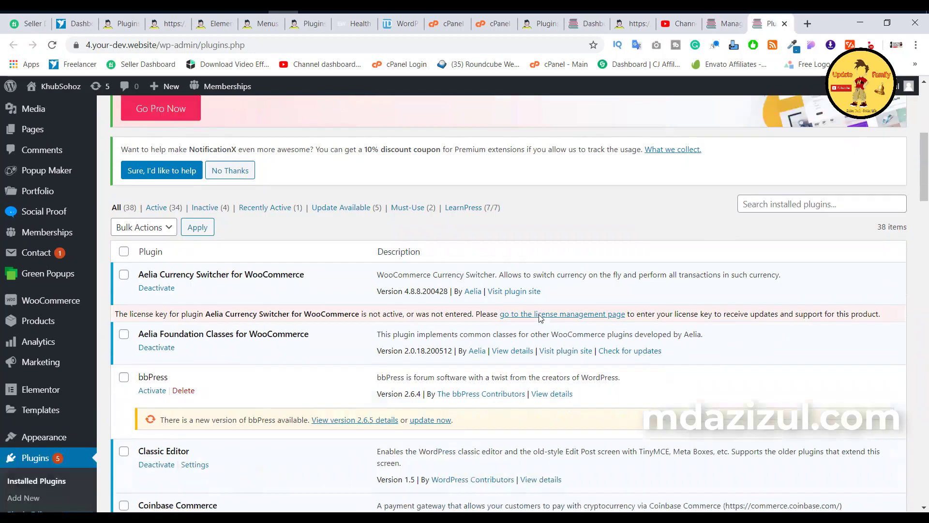
pyautogui.scroll(-9, 540, 318)
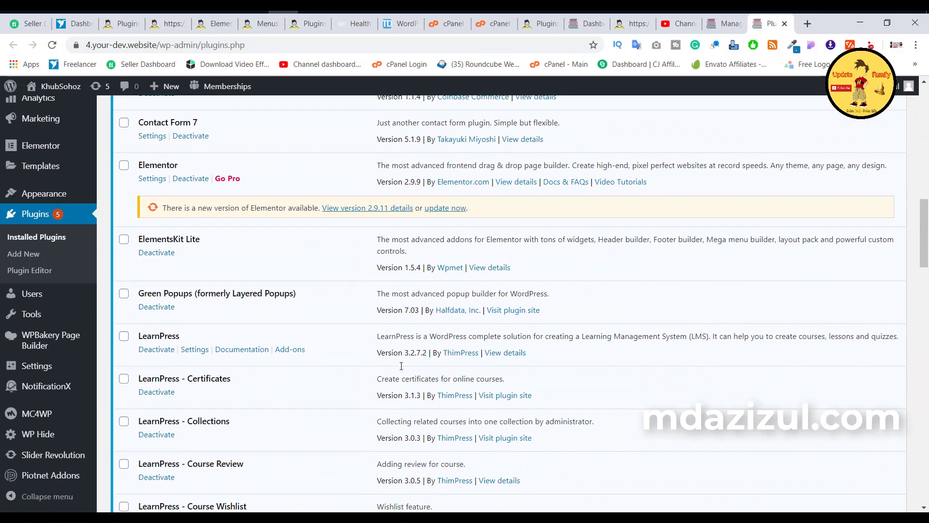
pyautogui.scroll(-10, 370, 362)
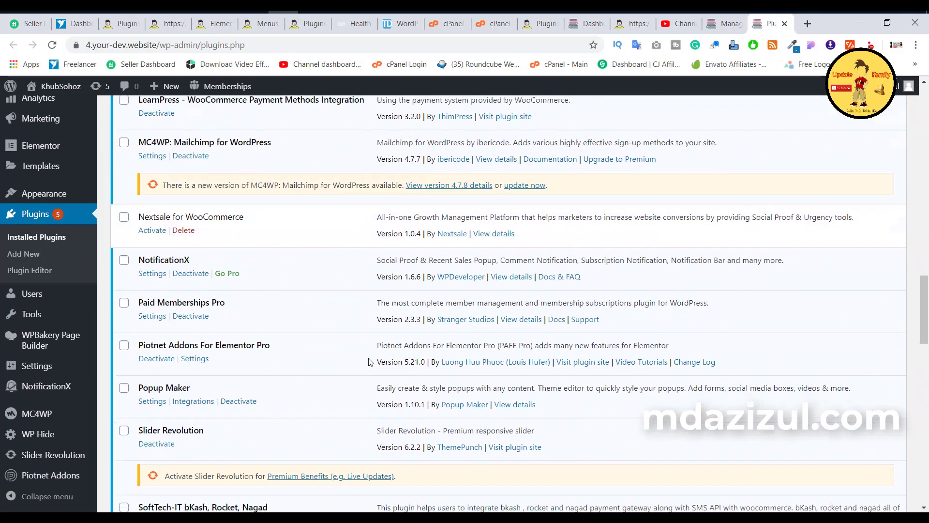
pyautogui.scroll(-4, 370, 362)
pyautogui.scroll(3, 302, 346)
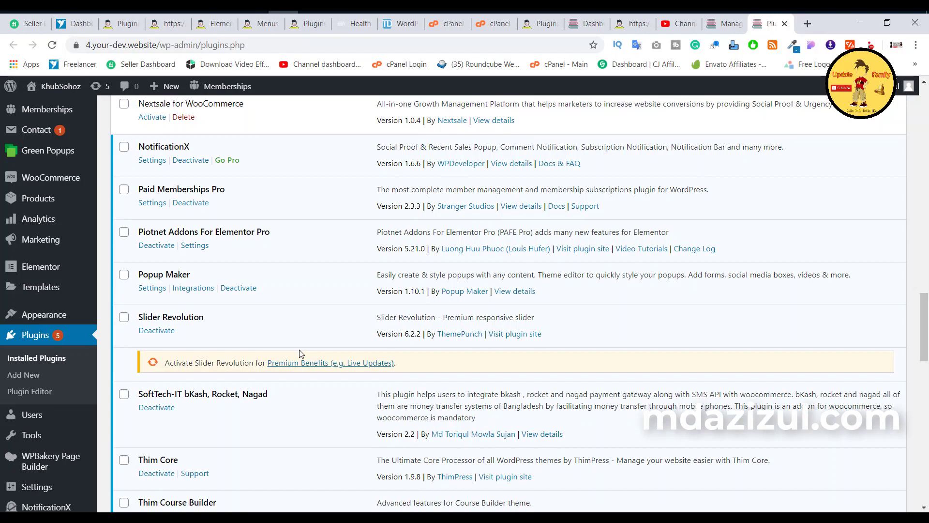
pyautogui.moveTo(213, 321); pyautogui.dragTo(138, 318)
pyautogui.click(232, 320)
# Return to the top of the plugins list and switch to cPanel File Manager
pyautogui.scroll(-10, 309, 370)
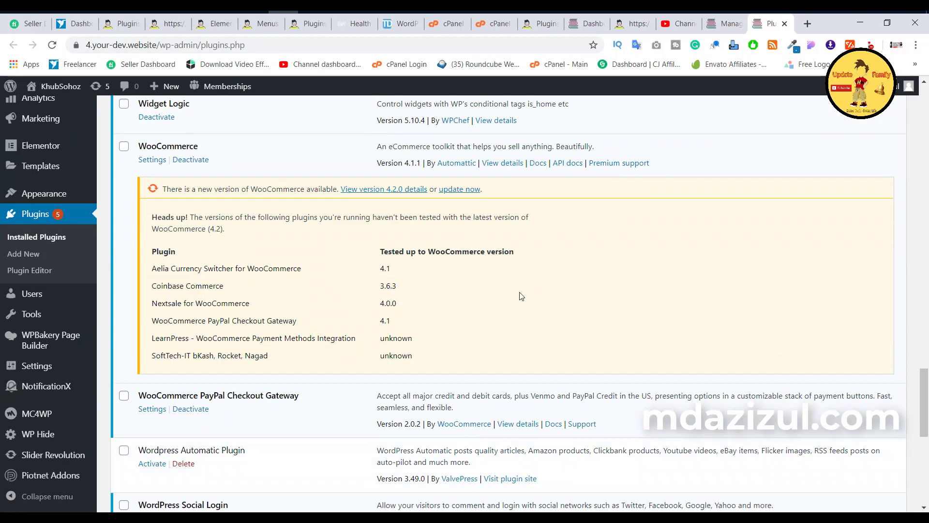
pyautogui.scroll(3, 523, 297)
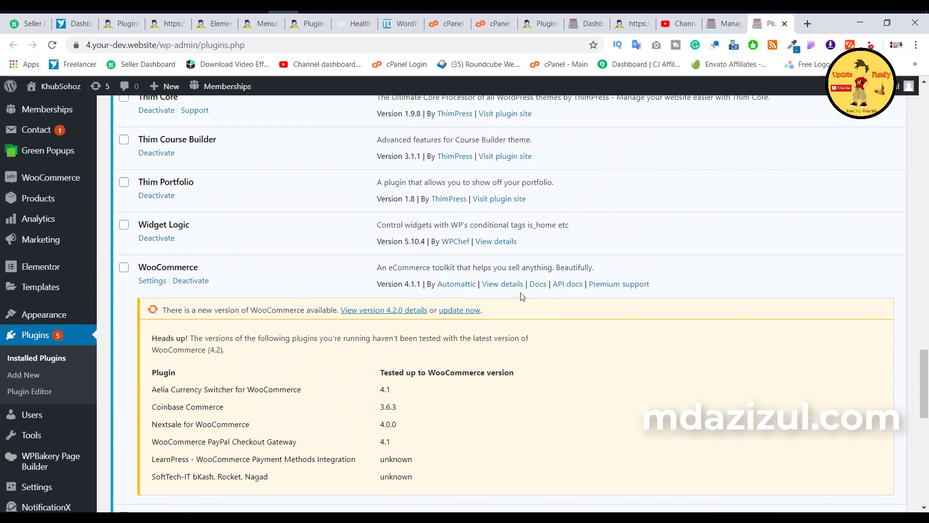
pyautogui.scroll(4, 523, 296)
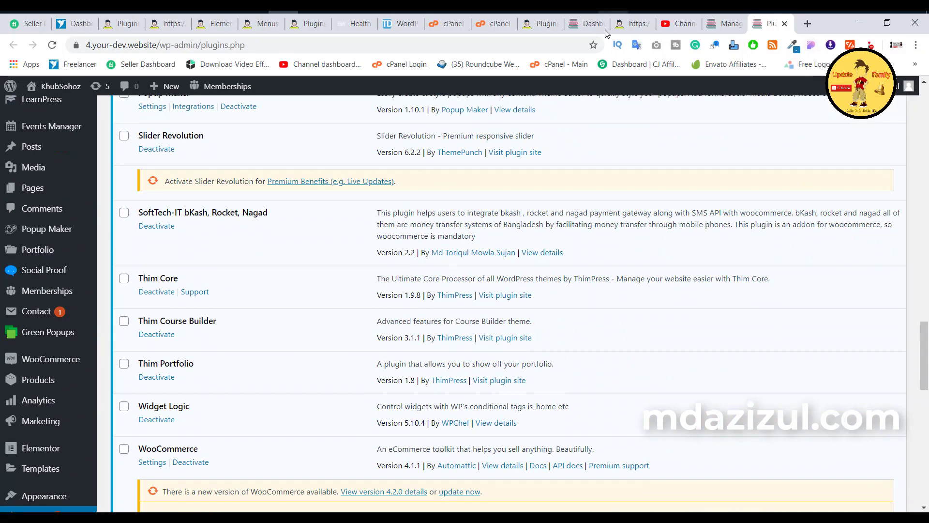
pyautogui.click(500, 28)
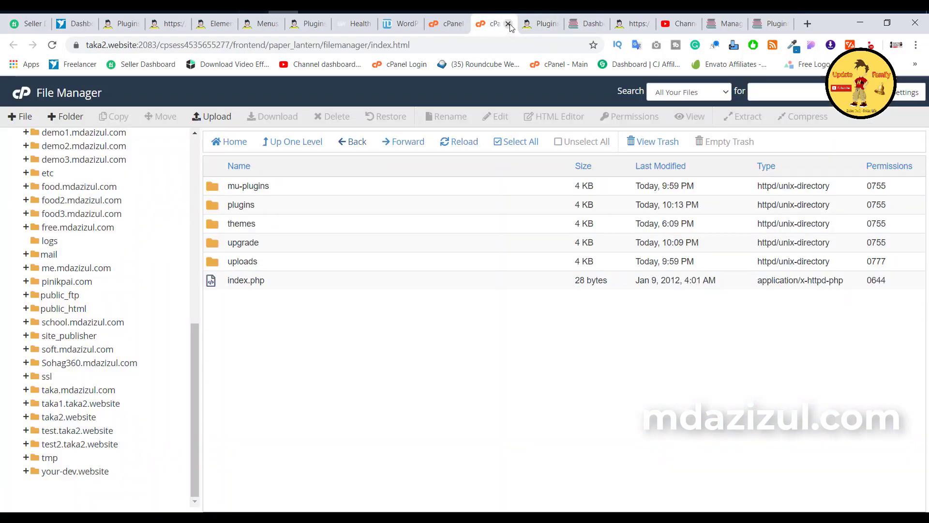
# Close the old File Manager tab and return to the cPanel home page
pyautogui.click(508, 23)
pyautogui.click(442, 29)
pyautogui.scroll(-3, 194, 218)
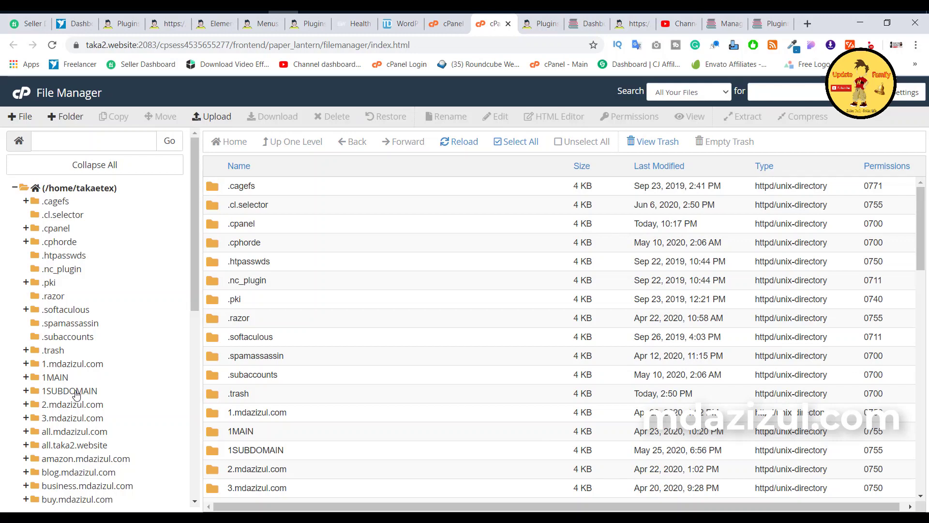
# Browse 1SUBDOMAIN > 4.your-dev.website > wp-content > themes in File Manager
pyautogui.click(70, 391)
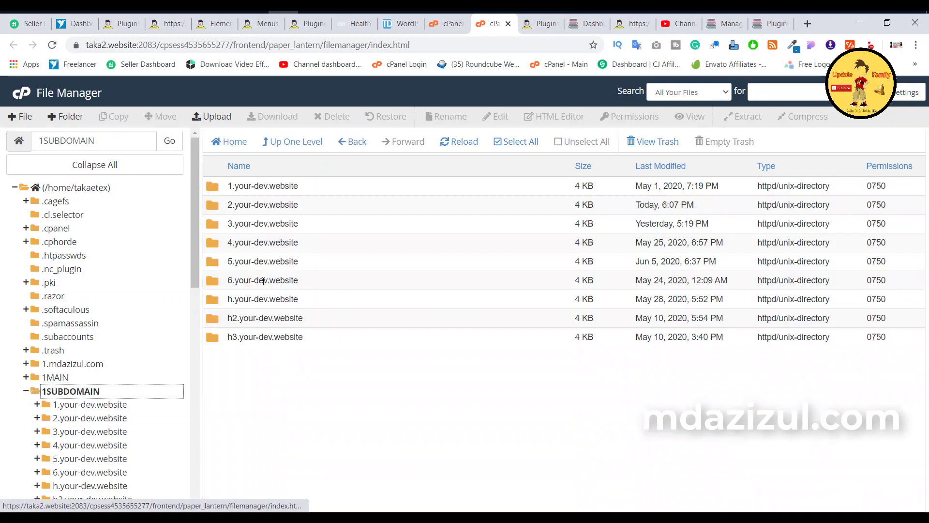
pyautogui.doubleClick(316, 250)
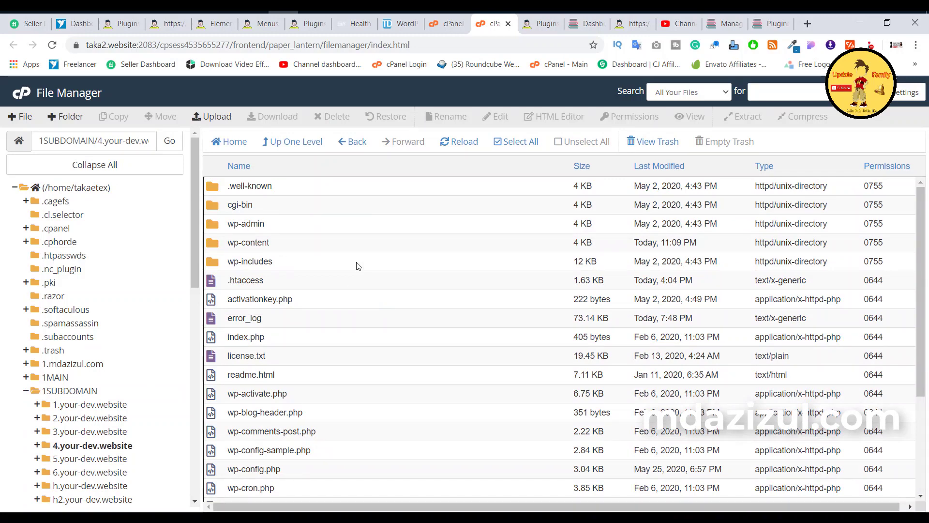
pyautogui.doubleClick(319, 242)
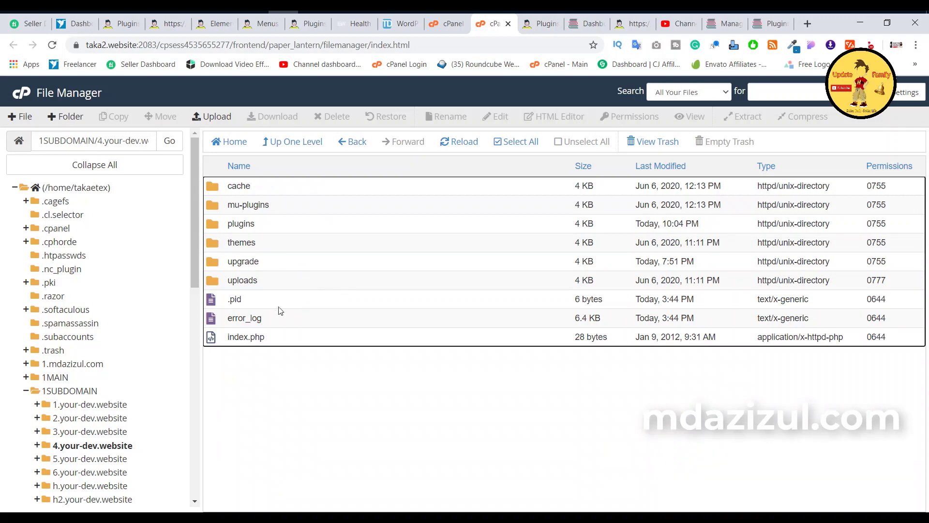
pyautogui.doubleClick(293, 243)
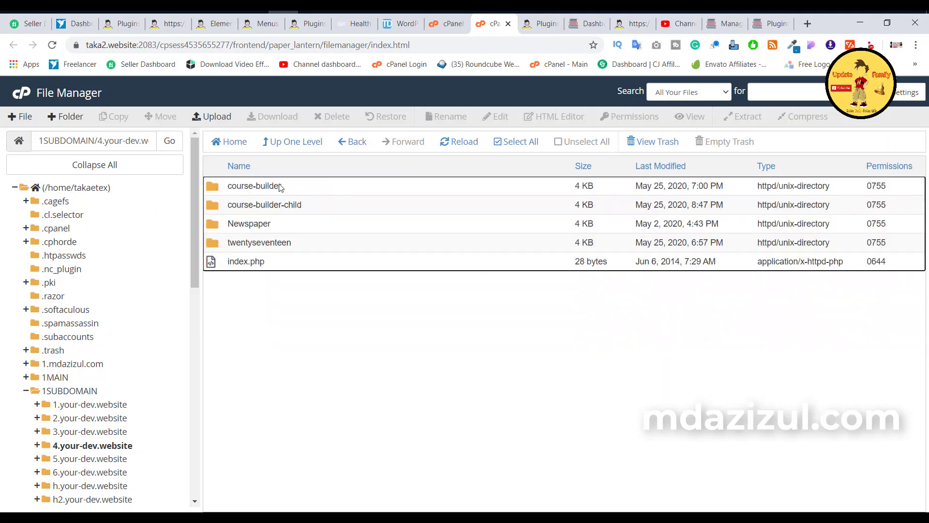
pyautogui.click(355, 147)
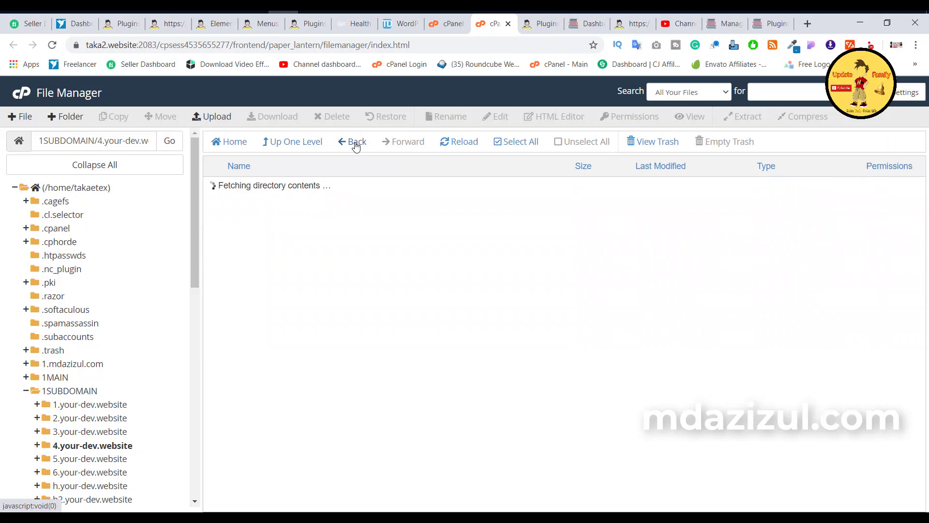
pyautogui.doubleClick(266, 224)
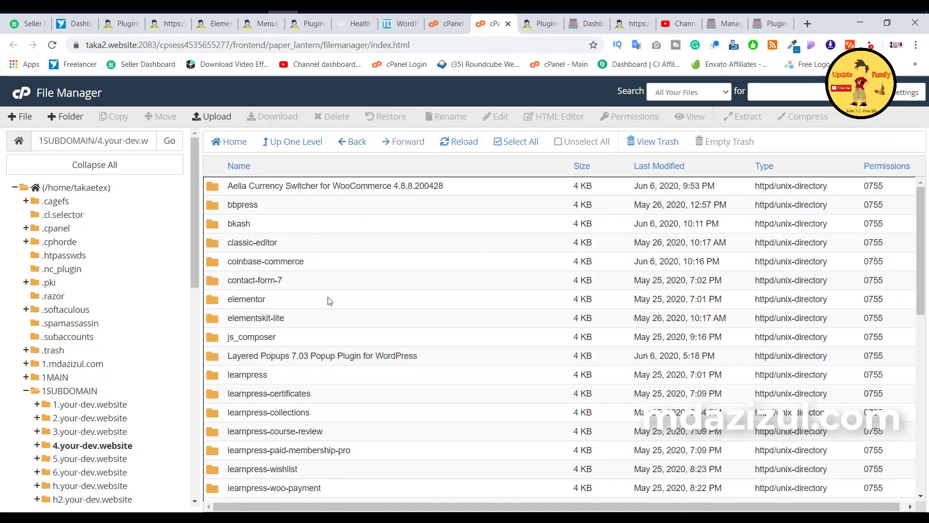
pyautogui.scroll(-12, 376, 263)
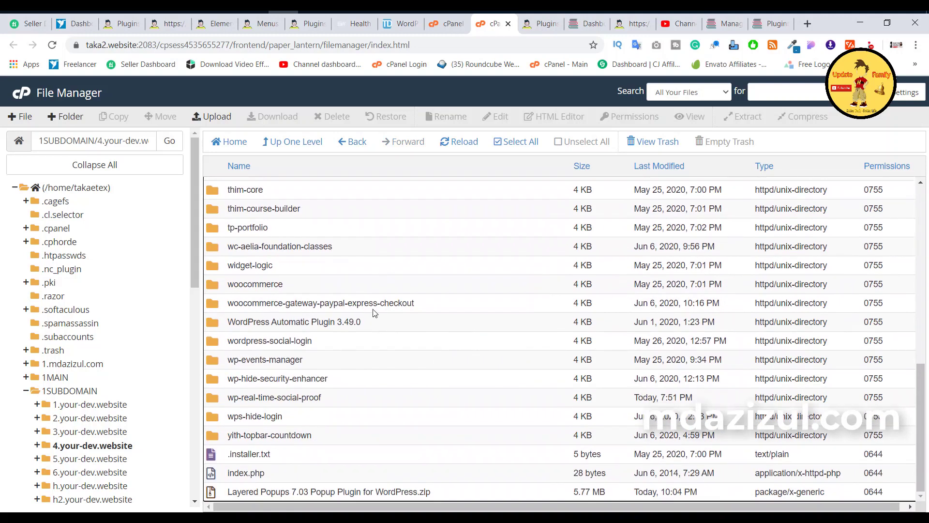
pyautogui.scroll(3, 374, 314)
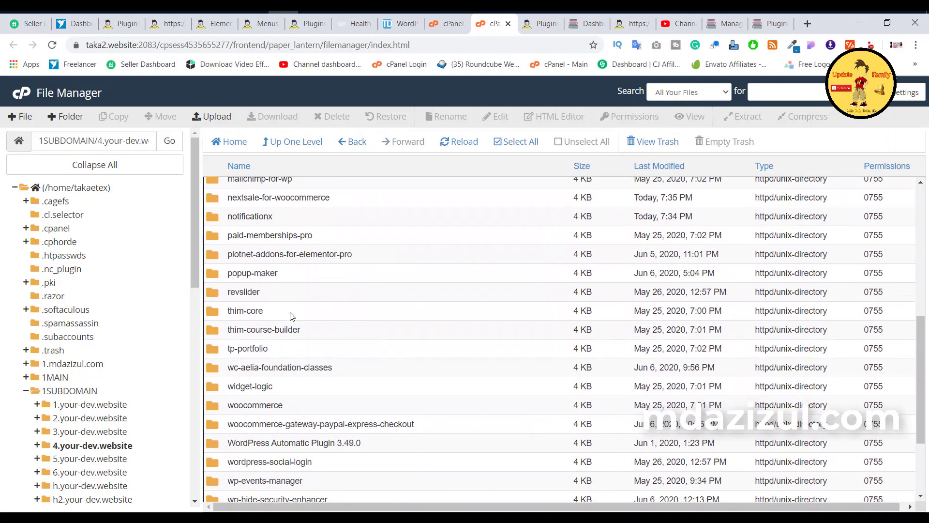
pyautogui.click(265, 292)
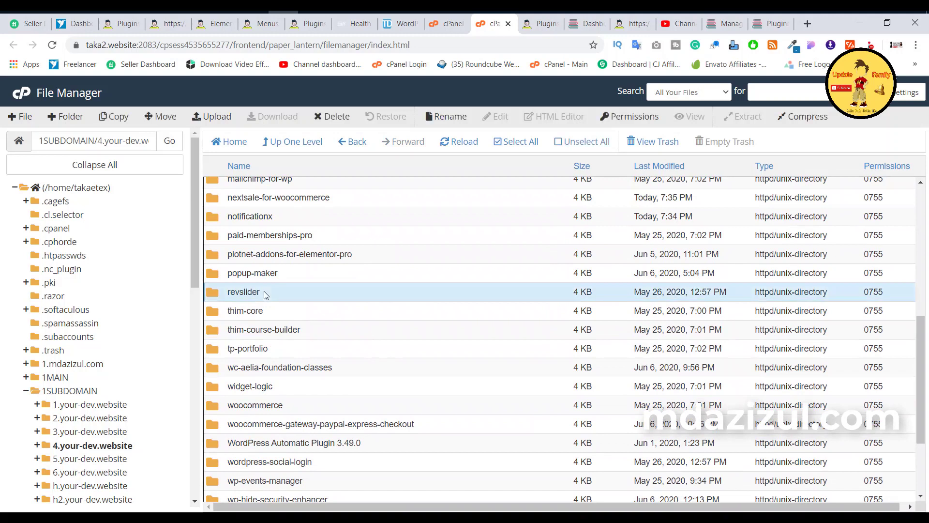
pyautogui.doubleClick(296, 293)
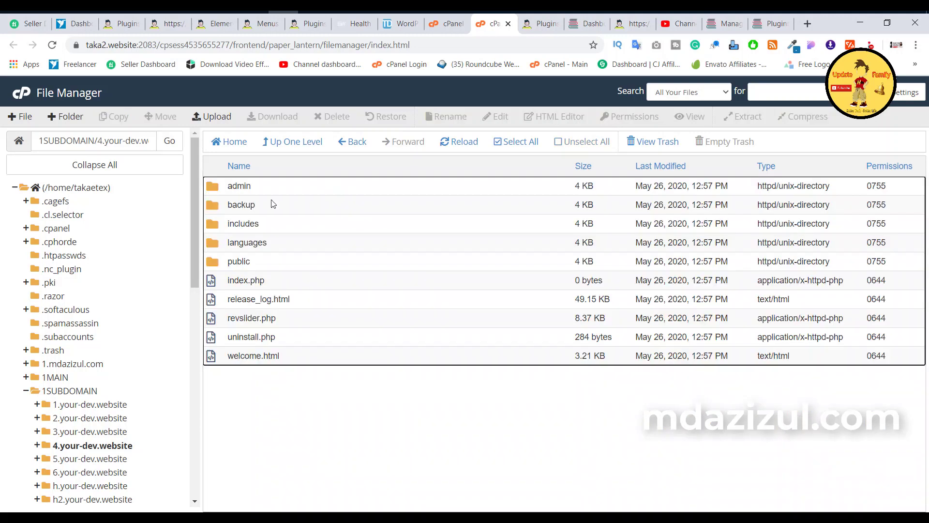
pyautogui.click(341, 143)
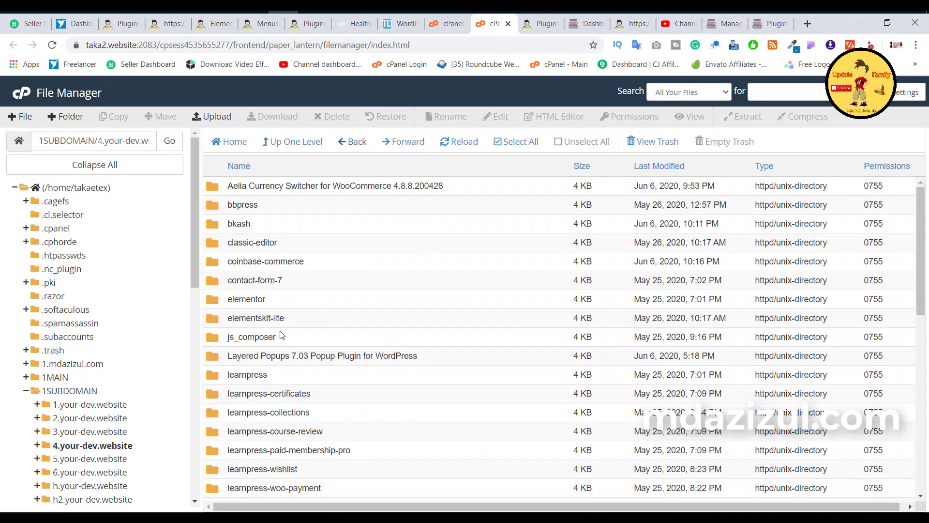
pyautogui.scroll(-2, 262, 328)
pyautogui.scroll(-2, 261, 327)
pyautogui.click(306, 438)
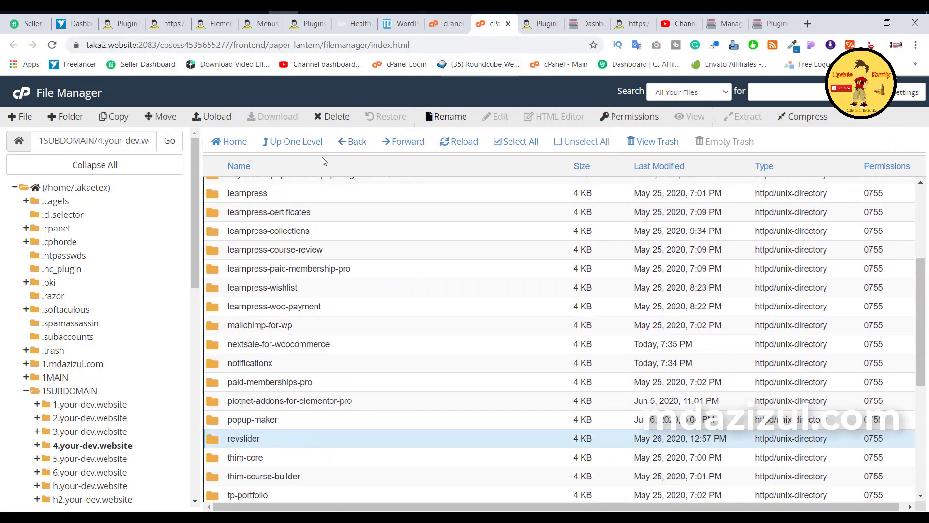
# Compress the revslider folder into revslider.zip as a Zip Archive
pyautogui.rightClick(289, 446)
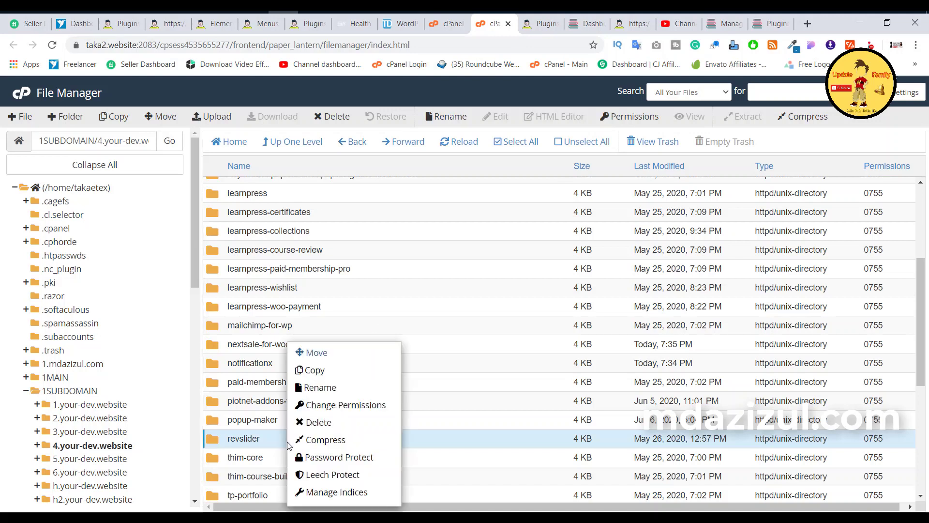
pyautogui.click(338, 440)
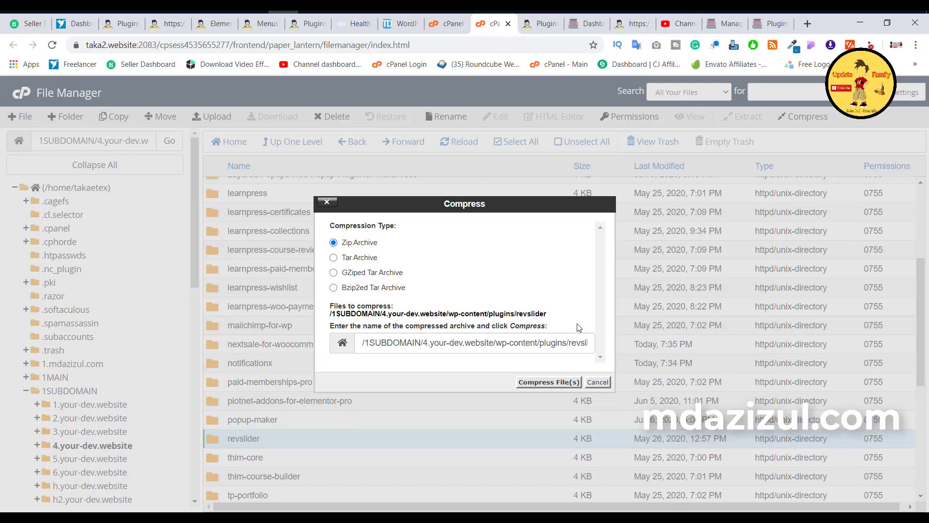
pyautogui.click(537, 382)
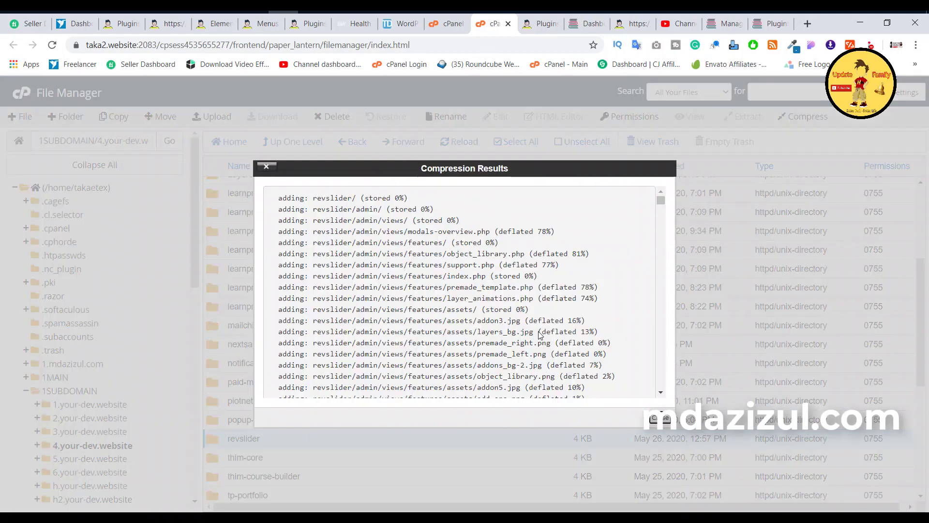
# Reload the plugins folder listing and download the new revslider.zip (6.25 MB)
pyautogui.click(660, 418)
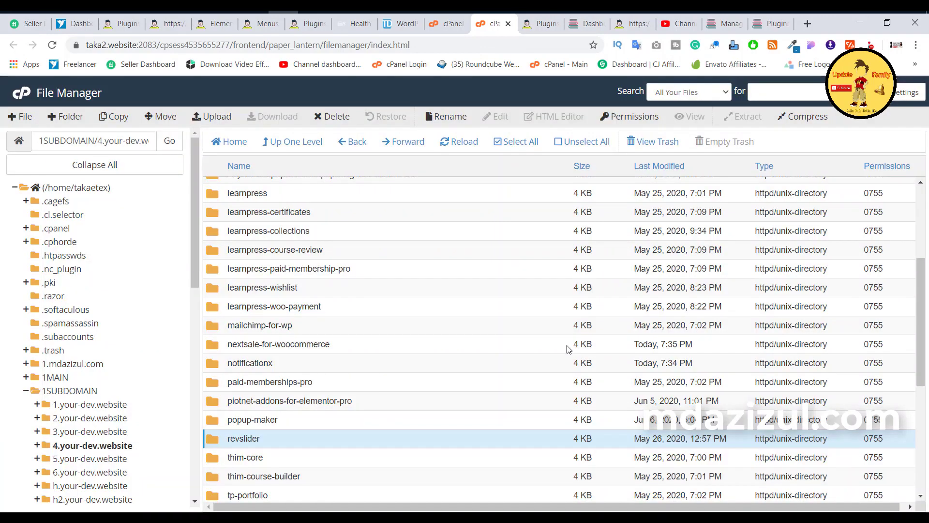
pyautogui.scroll(-5, 564, 346)
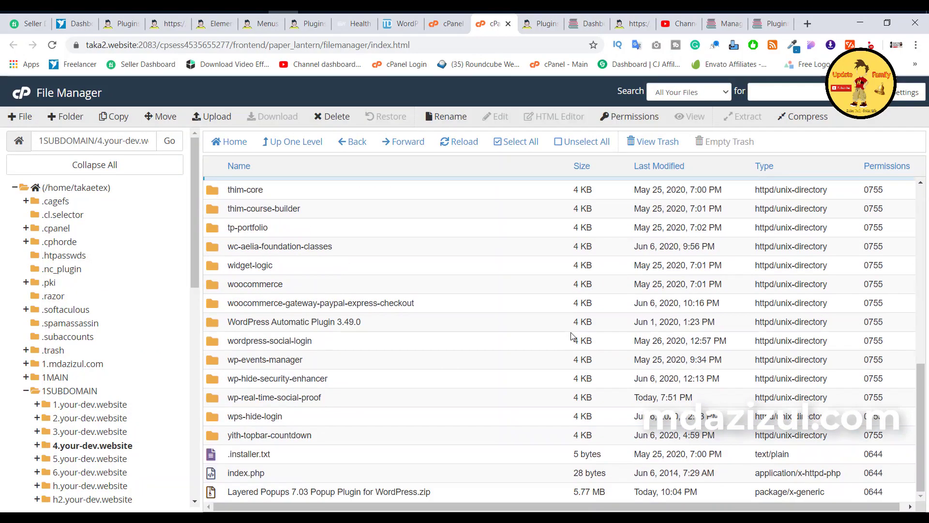
pyautogui.click(169, 140)
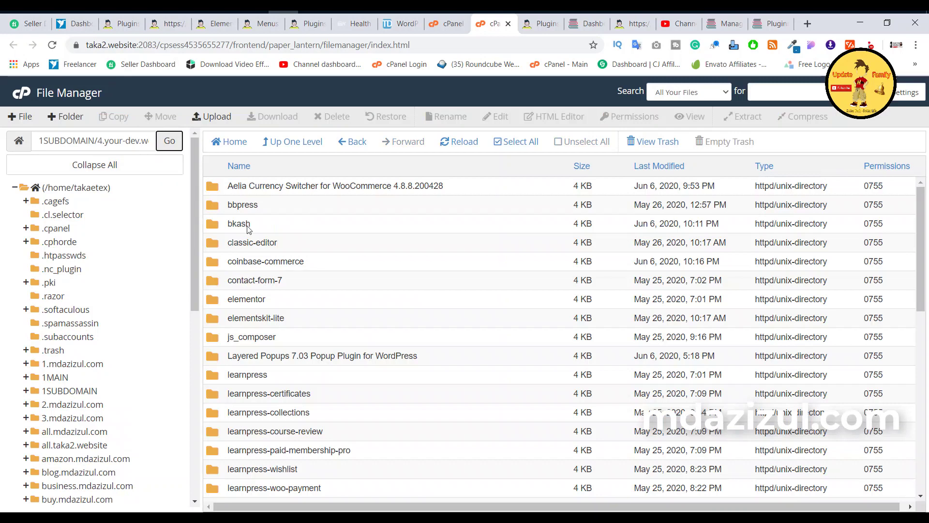
pyautogui.scroll(-10, 493, 324)
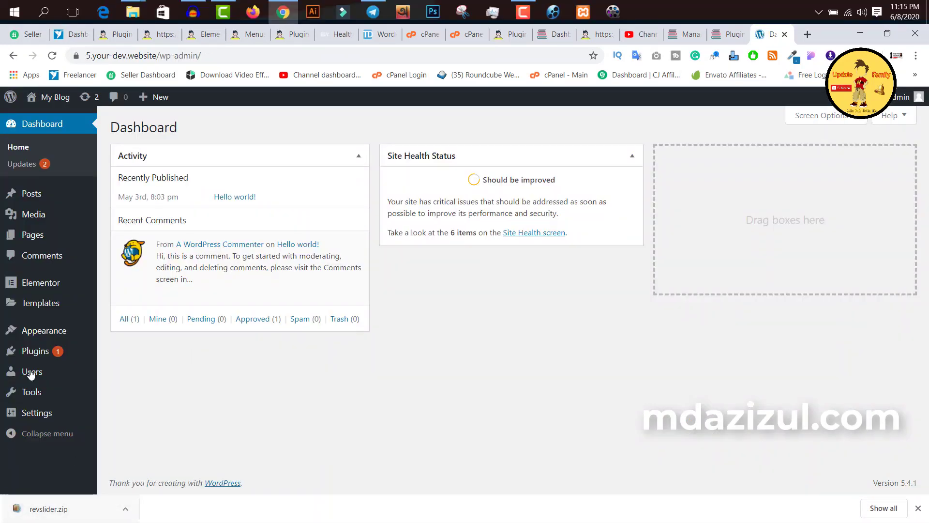
pyautogui.moveTo(32, 356)
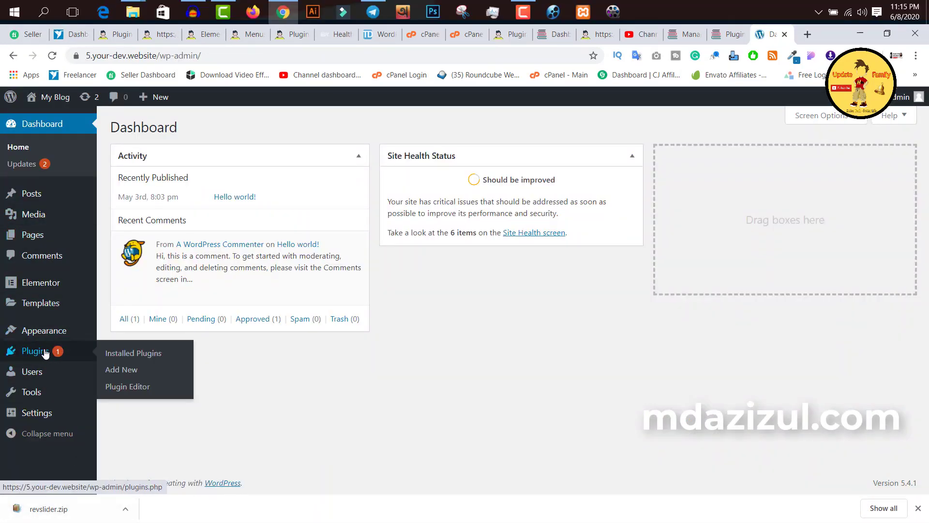
# Upload revslider.zip through Plugins > Add New > Upload Plugin and install it
pyautogui.click(119, 371)
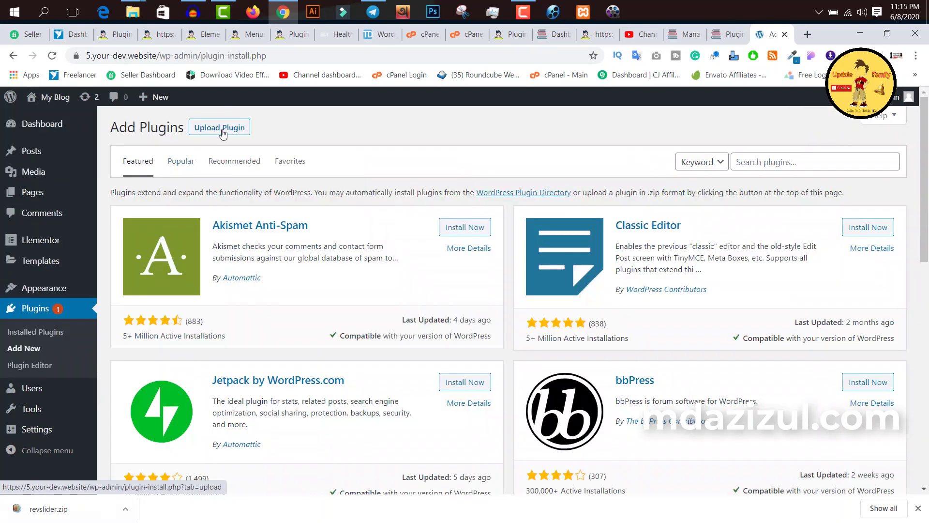
pyautogui.click(218, 129)
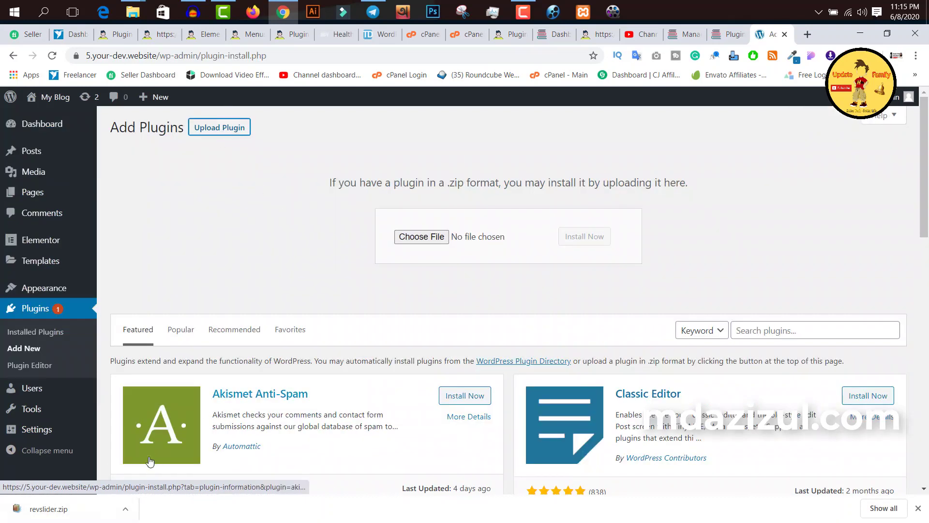
pyautogui.moveTo(68, 507); pyautogui.dragTo(419, 235)
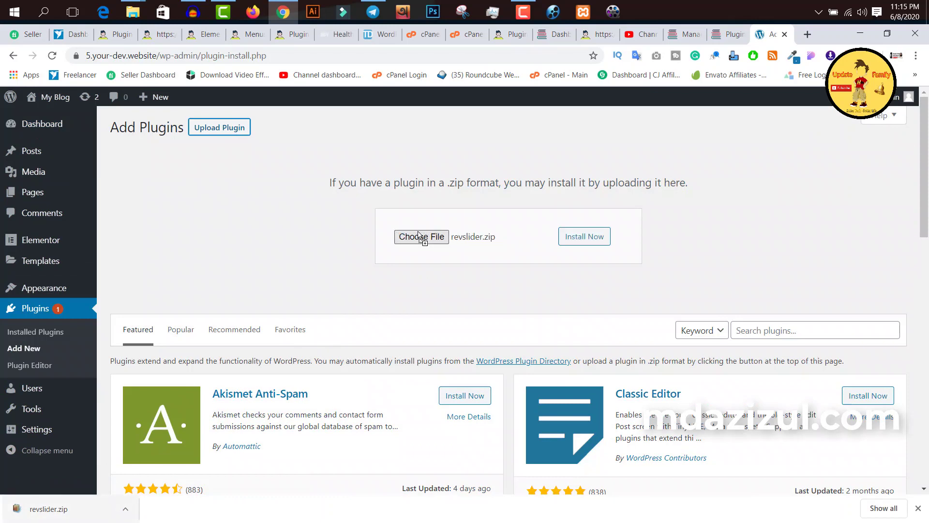
pyautogui.click(587, 242)
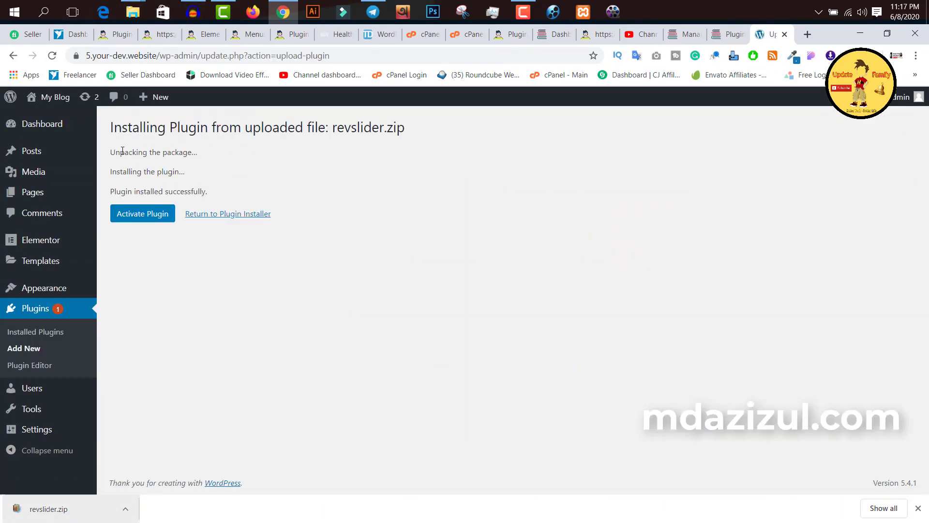
# Check the installation success messages and activate the revslider plugin
pyautogui.tripleClick(123, 150)
pyautogui.tripleClick(149, 171)
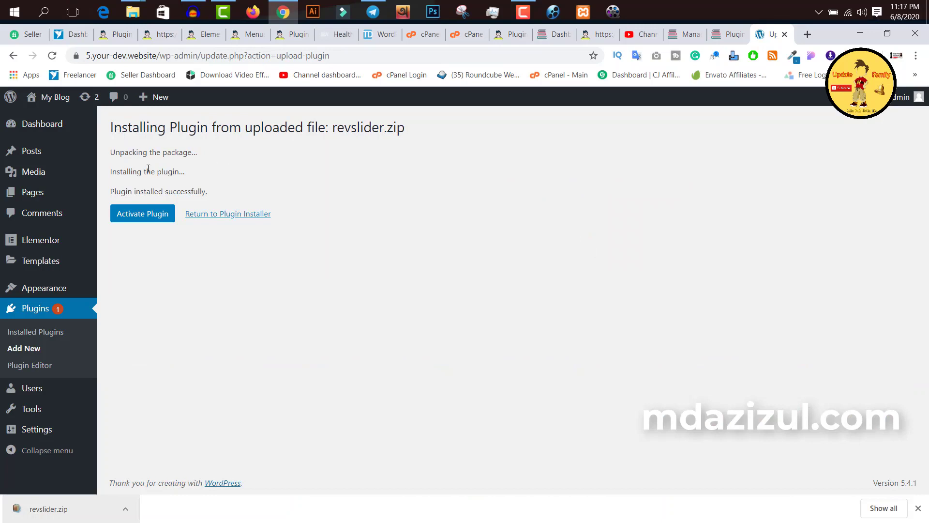
pyautogui.click(217, 170)
pyautogui.moveTo(113, 188); pyautogui.dragTo(251, 183)
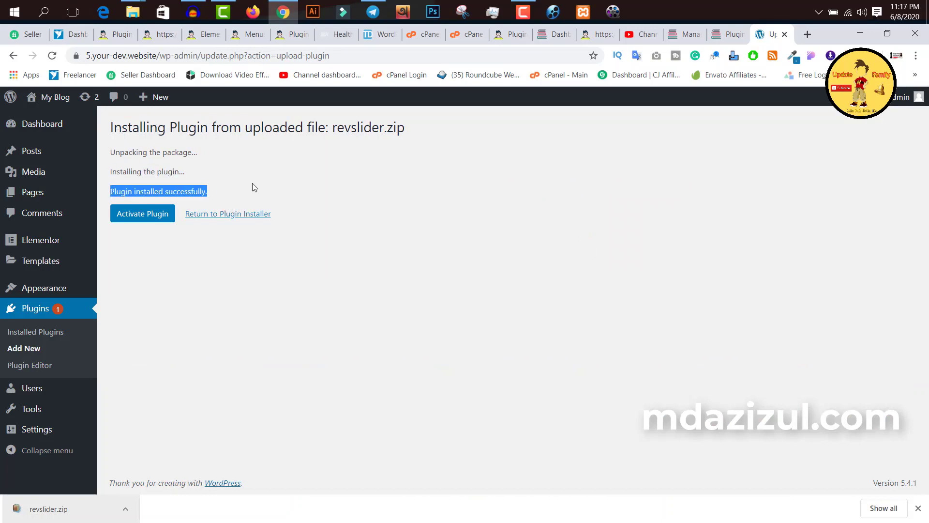
pyautogui.click(251, 183)
pyautogui.click(143, 212)
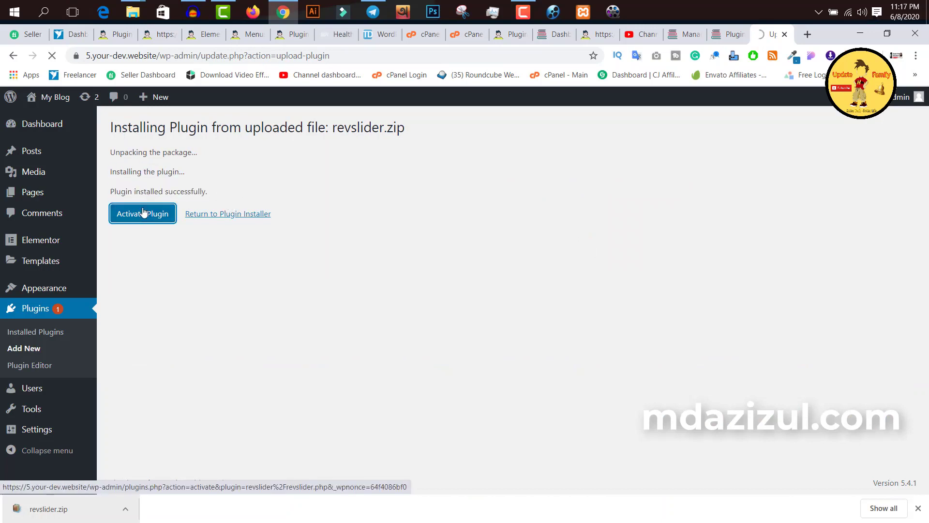